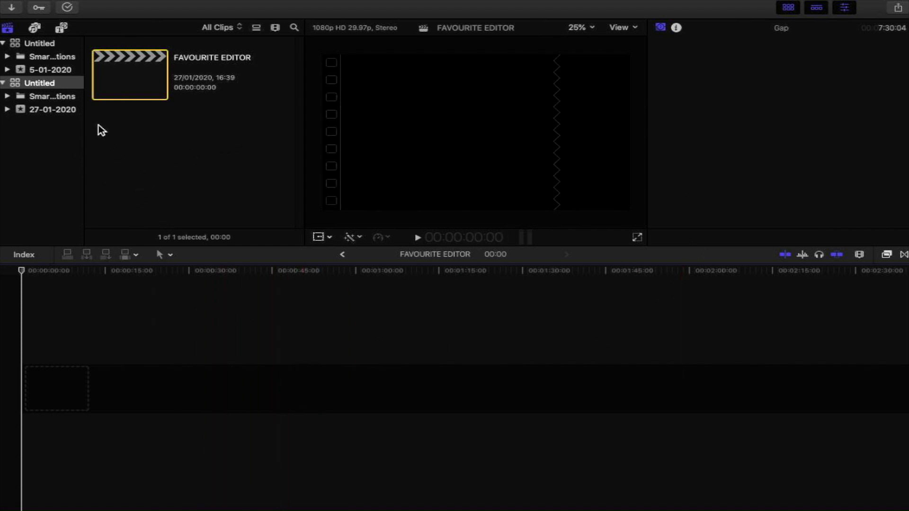
# Hide the media browser, leave full screen and move the editor window aside to reveal Finder.
pyautogui.moveTo(795, 4)
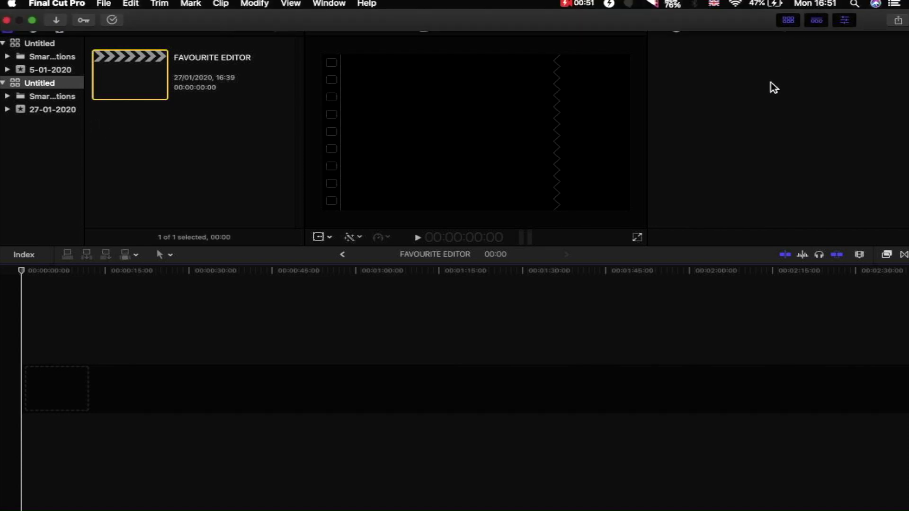
pyautogui.click(788, 9)
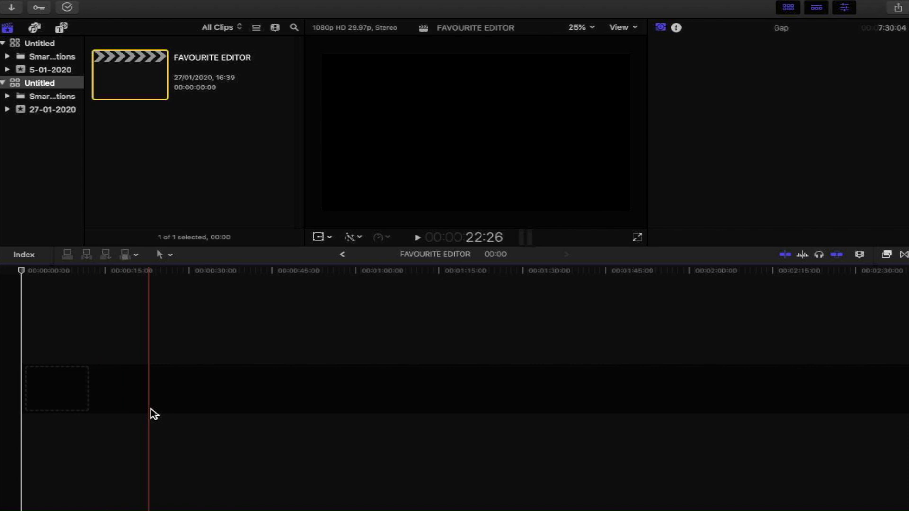
pyautogui.moveTo(92, 3)
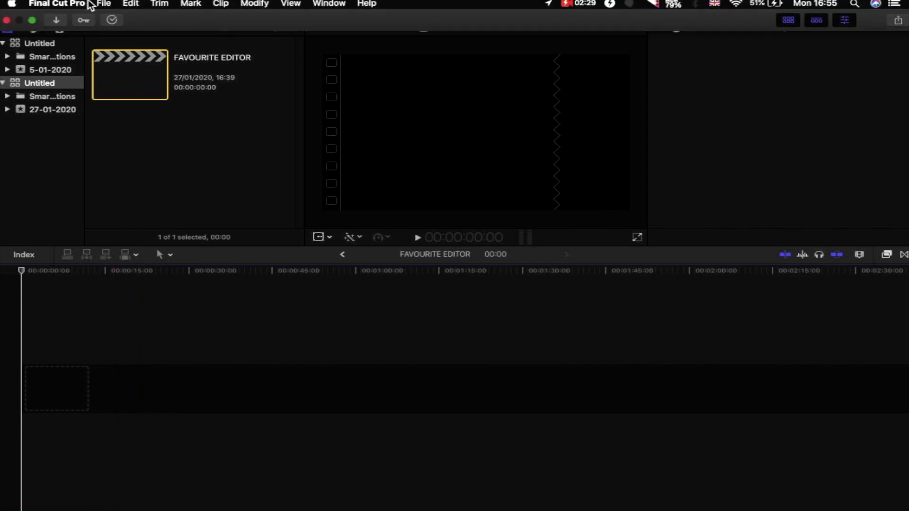
pyautogui.click(32, 20)
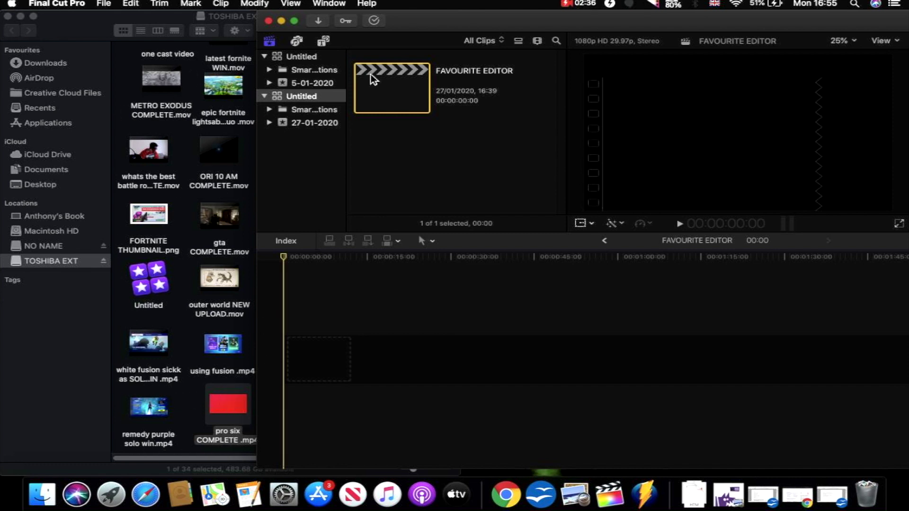
pyautogui.moveTo(426, 22); pyautogui.dragTo(446, 4)
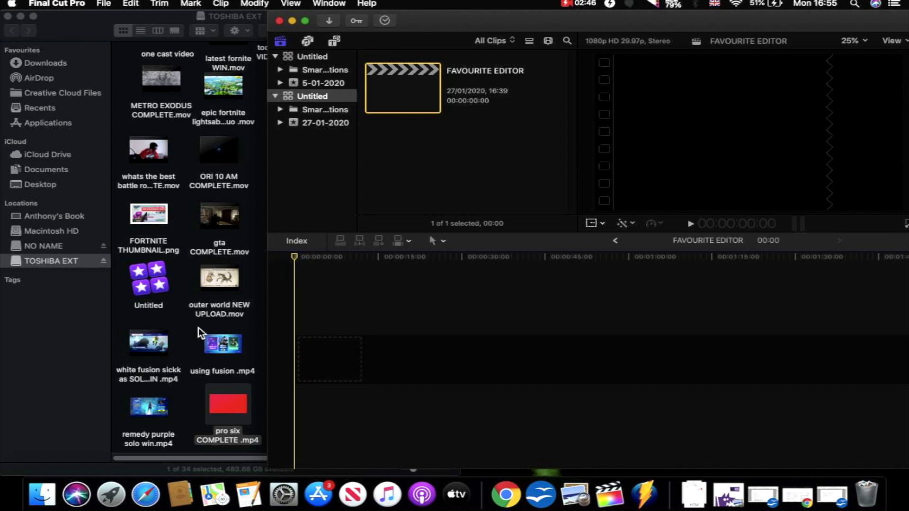
# Drag using fusion .mp4 from Finder to the start of the FAVOURITE EDITOR timeline.
pyautogui.moveTo(151, 413)
pyautogui.moveTo(228, 340)
pyautogui.moveTo(209, 350); pyautogui.dragTo(338, 365)
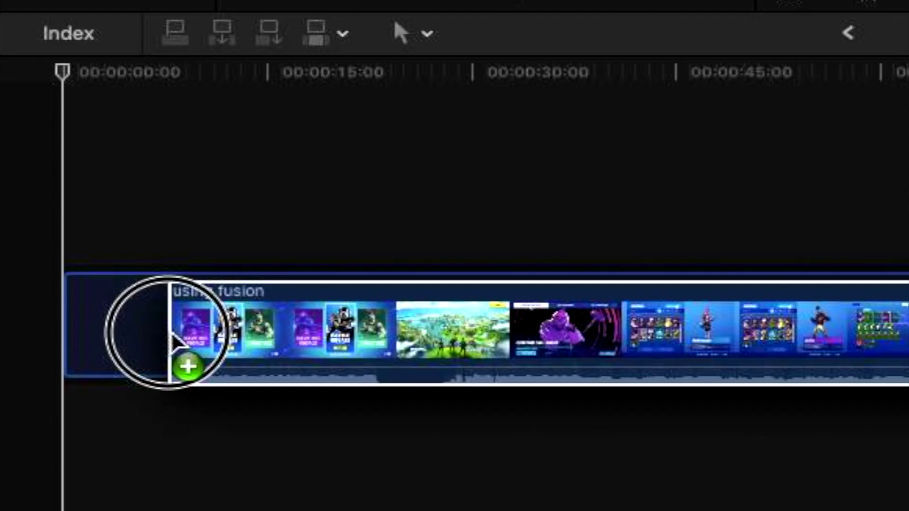
pyautogui.moveTo(172, 334); pyautogui.dragTo(178, 355)
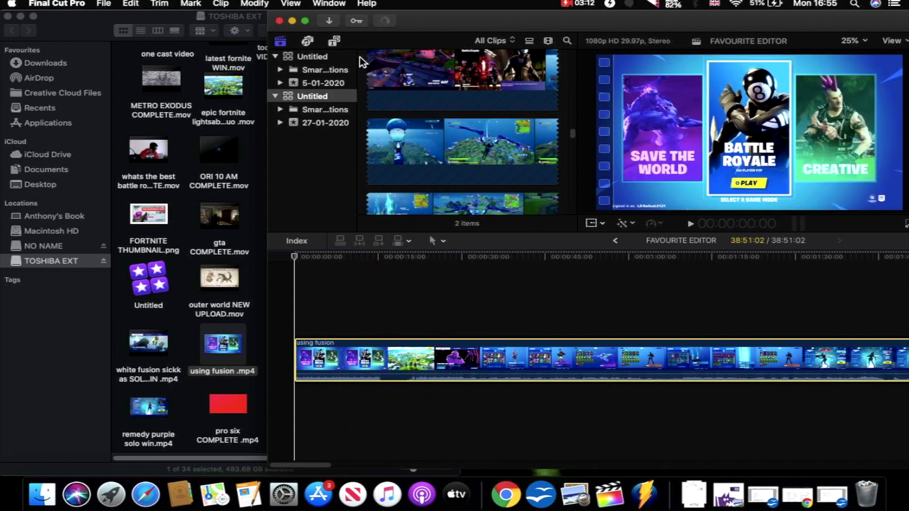
# Return Final Cut Pro to full screen and check the Importing Media and Thumbnails progress in Background Tasks.
pyautogui.click(305, 21)
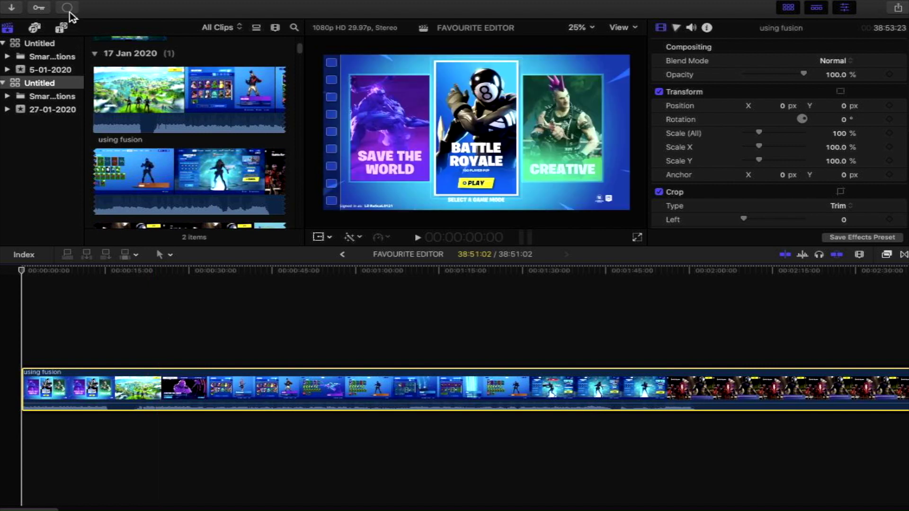
pyautogui.click(70, 8)
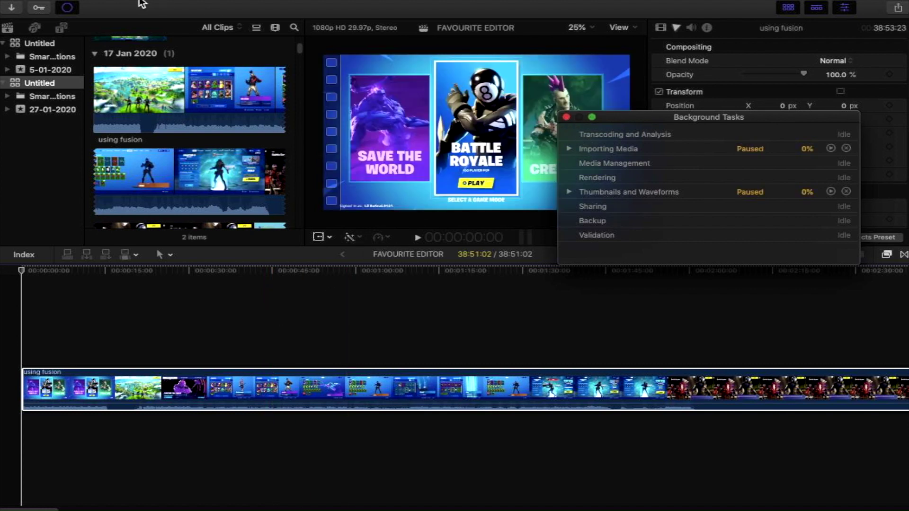
pyautogui.click(103, 4)
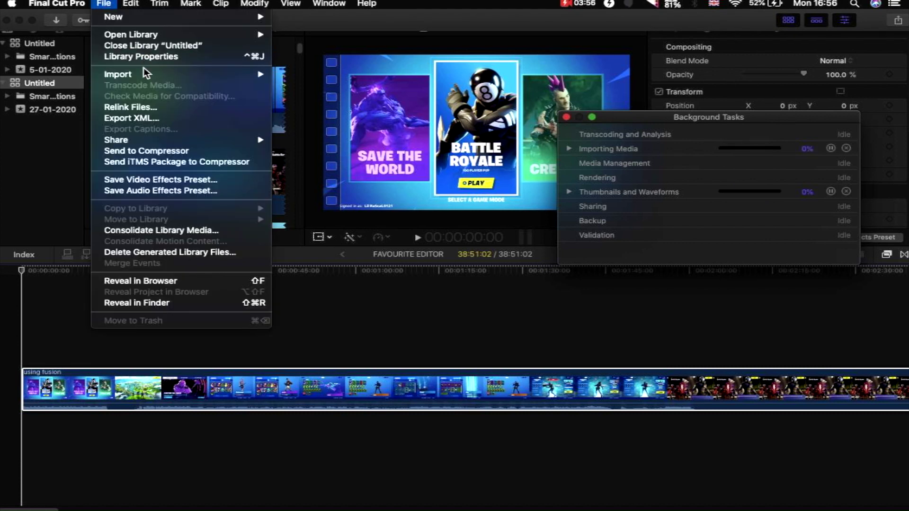
# Open the Media Import window from File > Import > Media….
pyautogui.moveTo(141, 74)
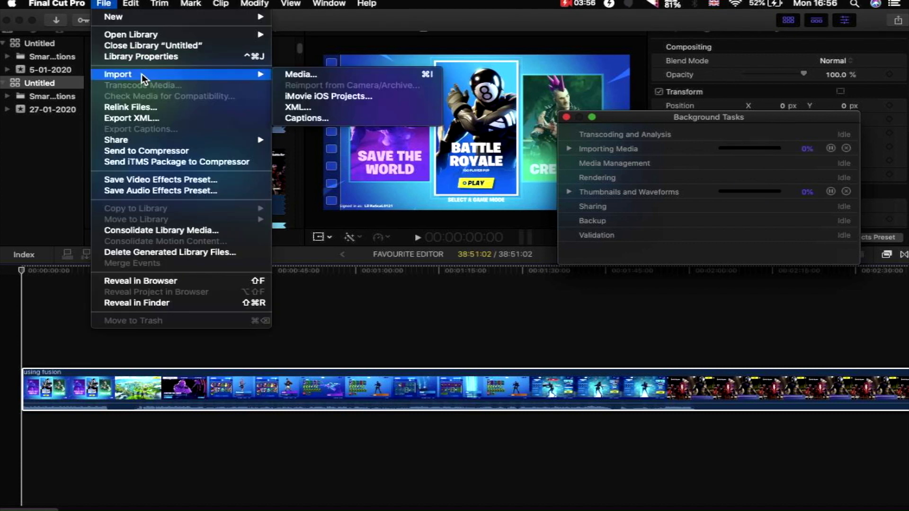
pyautogui.click(316, 73)
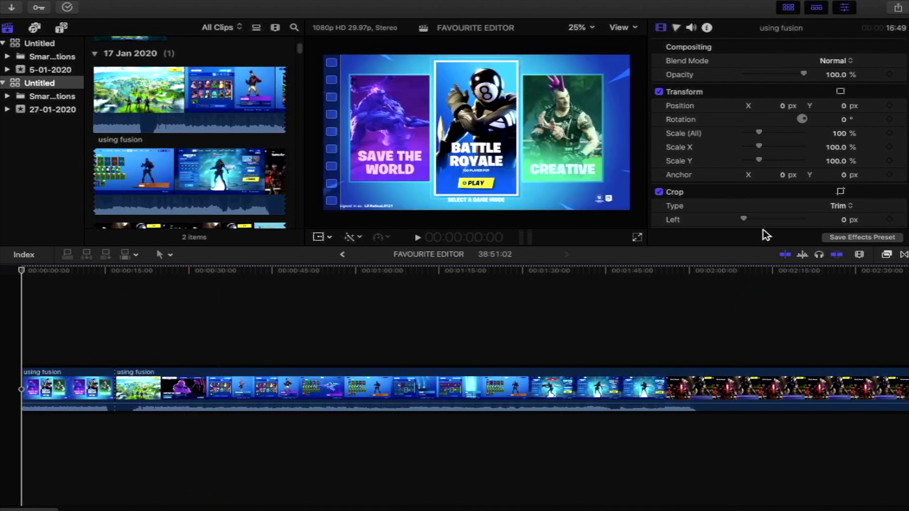
# Drag the timeline divider down and back up, then select the first using fusion clip.
pyautogui.moveTo(770, 249); pyautogui.dragTo(770, 384)
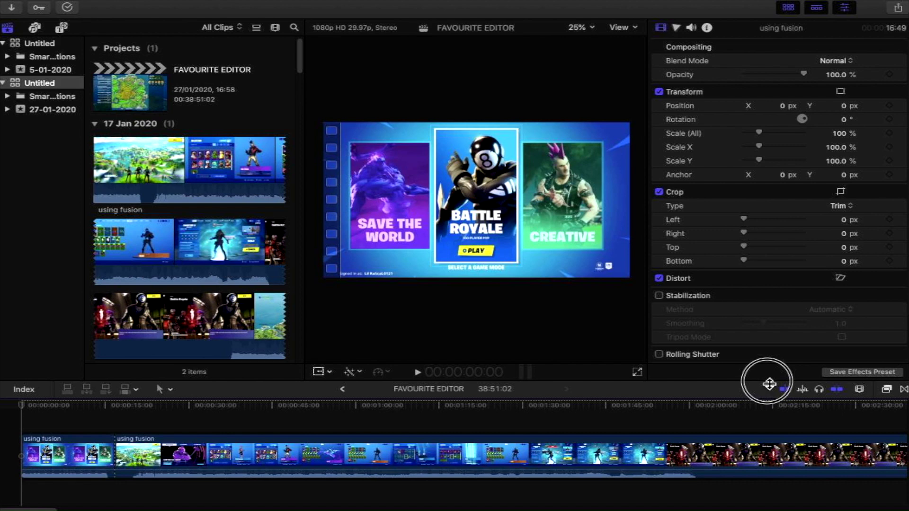
pyautogui.moveTo(769, 384); pyautogui.dragTo(746, 250)
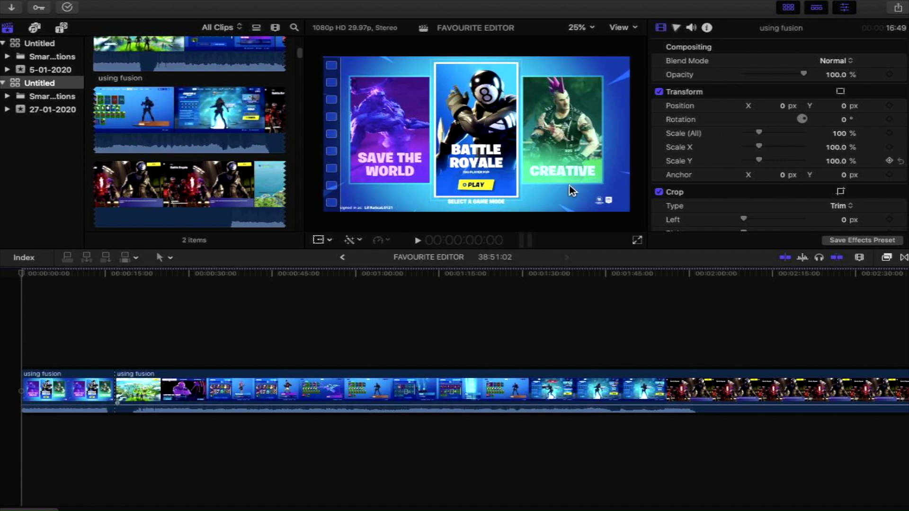
pyautogui.click(71, 386)
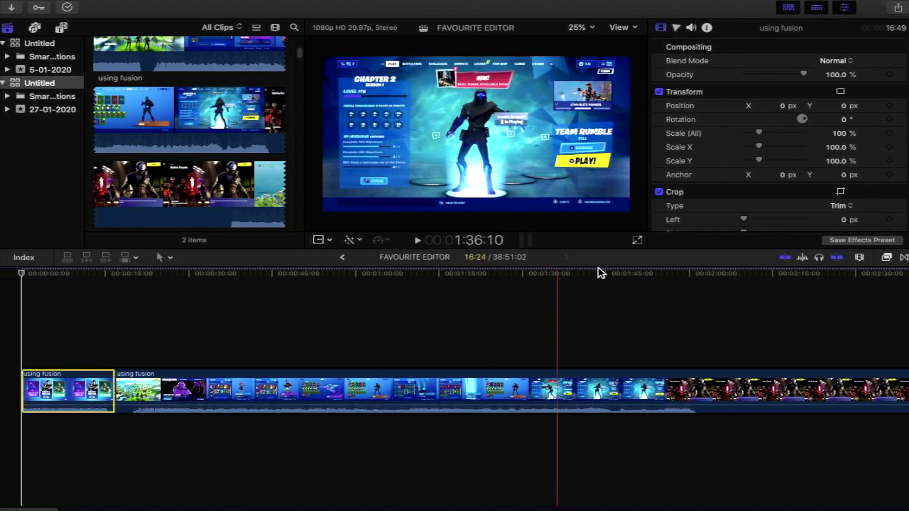
# Apply the Black & White effect to the first clip, test its amount, and leave it at full.
pyautogui.click(886, 258)
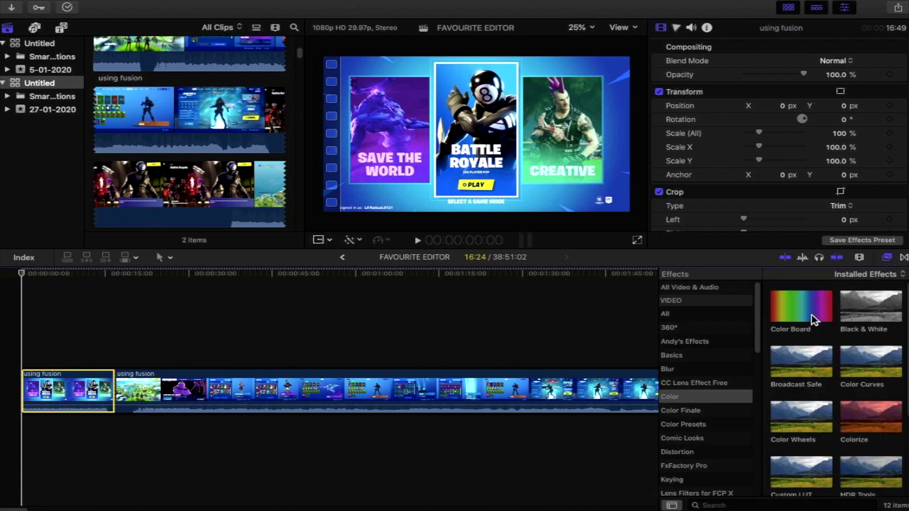
pyautogui.moveTo(874, 312); pyautogui.dragTo(63, 392)
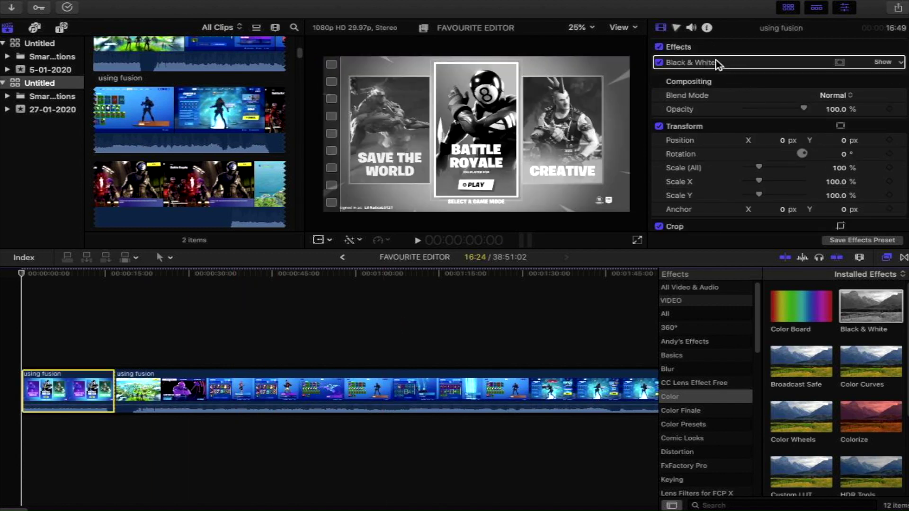
pyautogui.moveTo(729, 64)
pyautogui.click(883, 62)
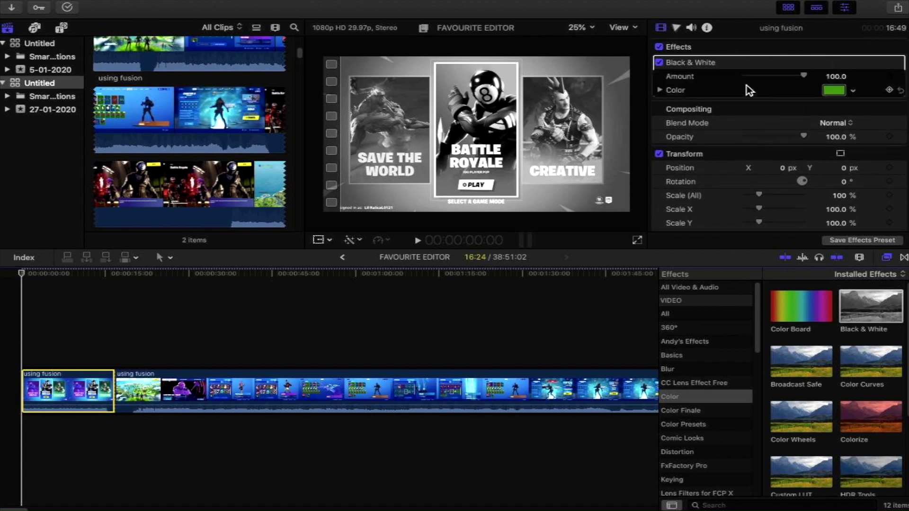
pyautogui.moveTo(803, 75); pyautogui.dragTo(741, 85)
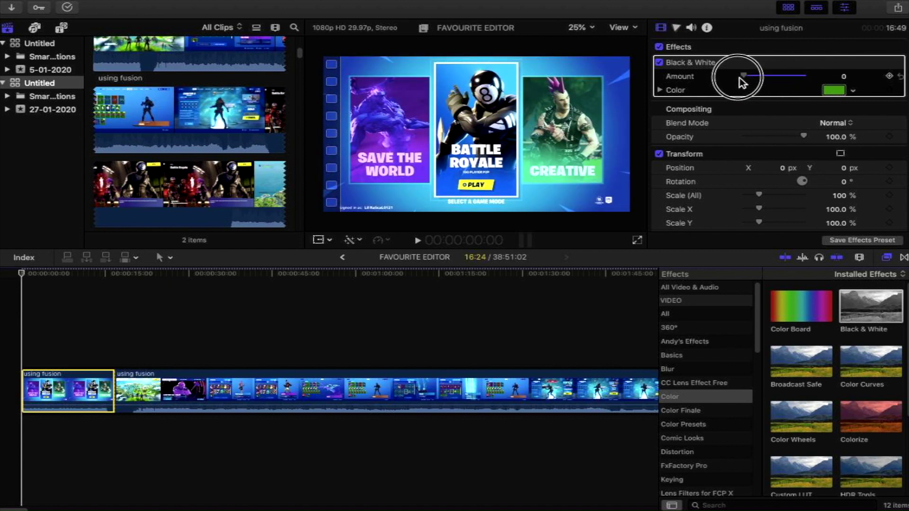
pyautogui.moveTo(742, 83)
pyautogui.mouseDown()
pyautogui.moveTo(810, 84)
pyautogui.moveTo(755, 85)
pyautogui.mouseUp()
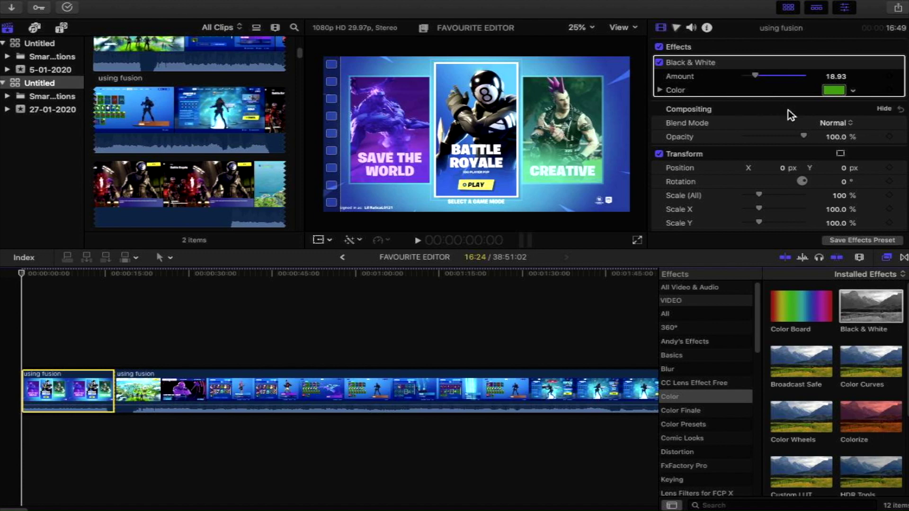
# Show the audio settings for the first using fusion clip instead of its colour settings.
pyautogui.click(677, 28)
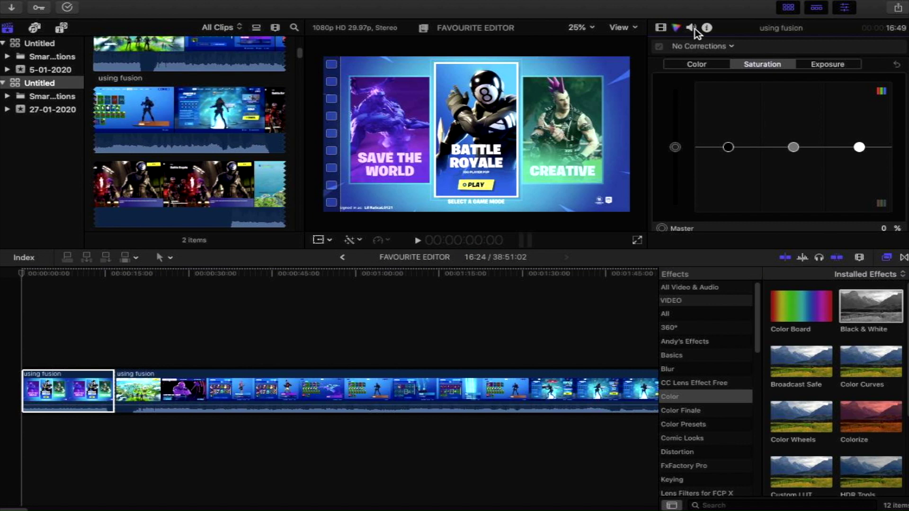
pyautogui.click(692, 29)
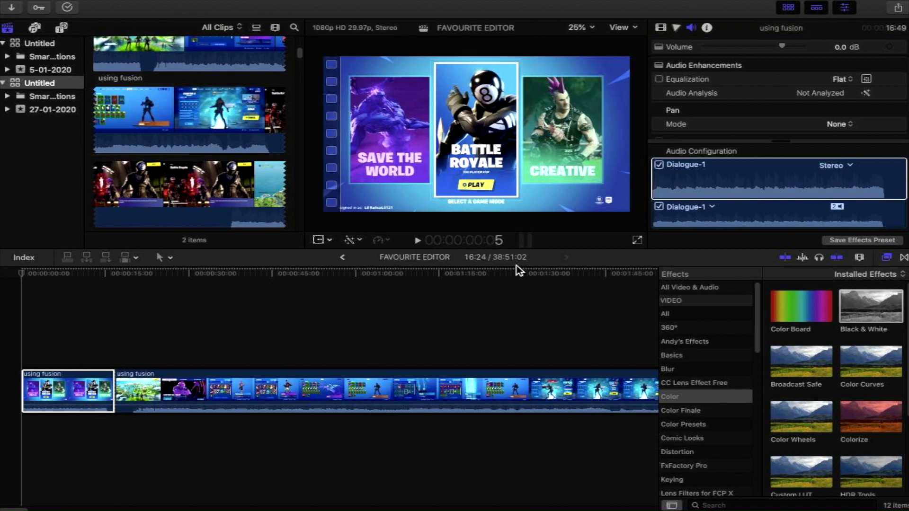
pyautogui.click(56, 380)
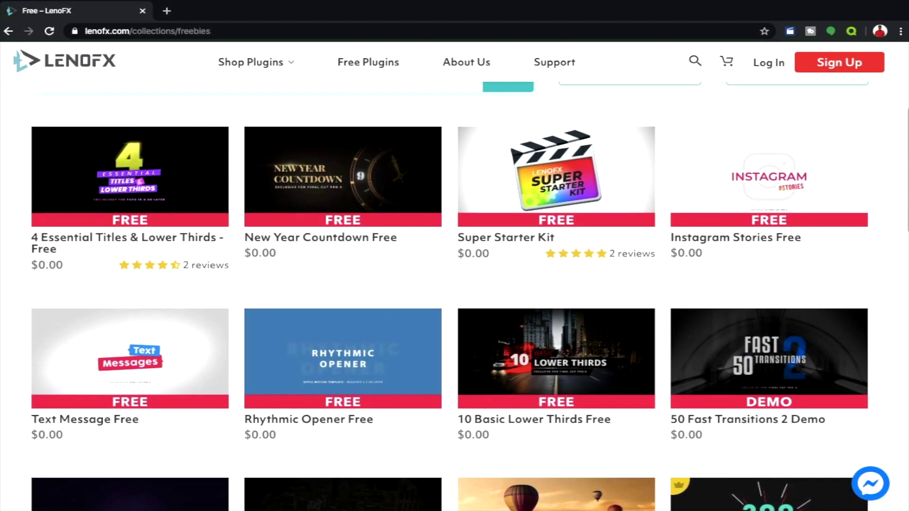
pyautogui.scroll(-1, 767, 313)
# Browse LenoFX's free plugins and MotionVFX's Final Cut Pro plugin catalogue.
pyautogui.scroll(10, 767, 313)
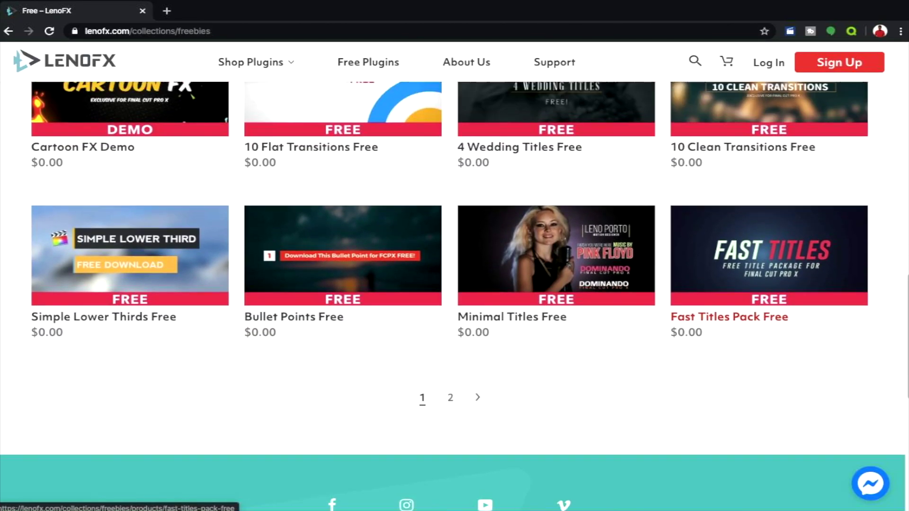
pyautogui.scroll(10, 454, 284)
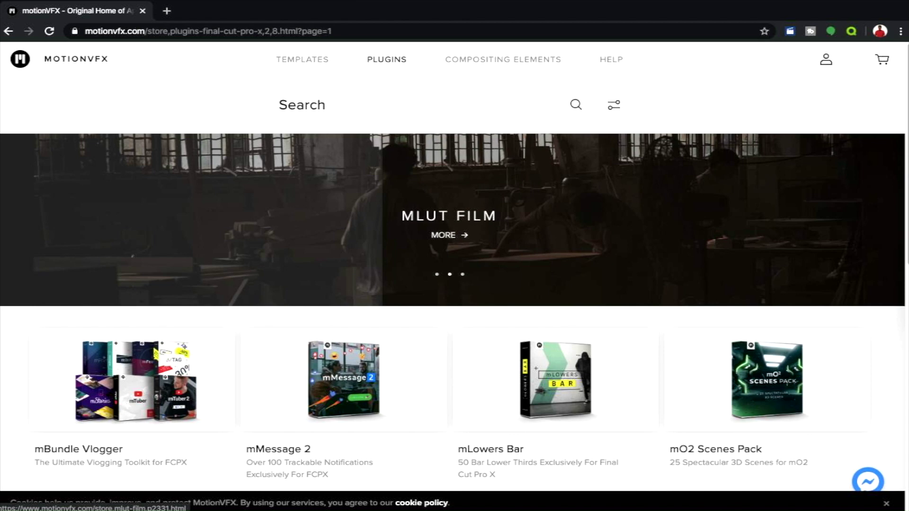
pyautogui.scroll(-3, 455, 308)
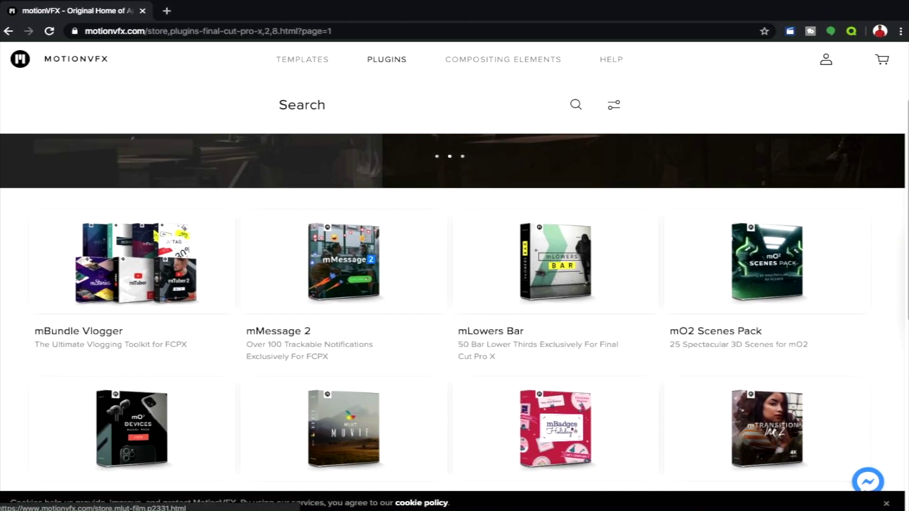
pyautogui.scroll(-5, 767, 213)
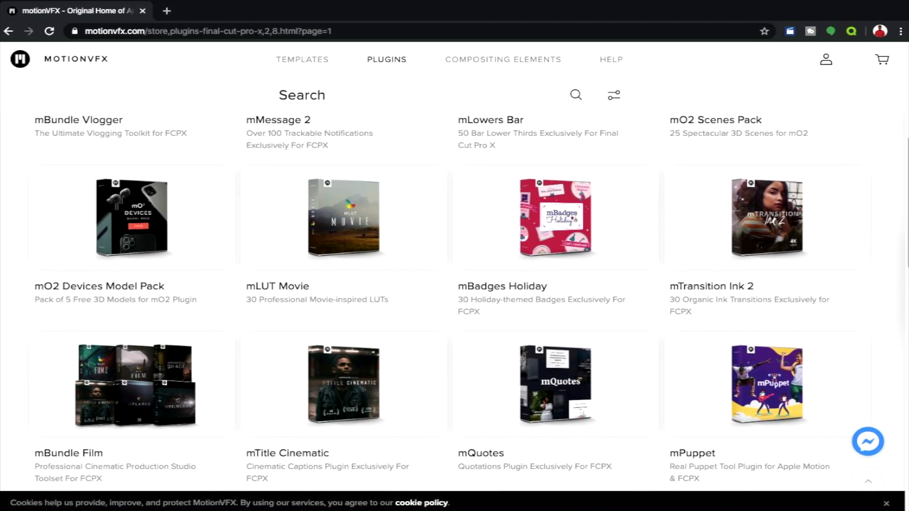
pyautogui.scroll(-7, 767, 213)
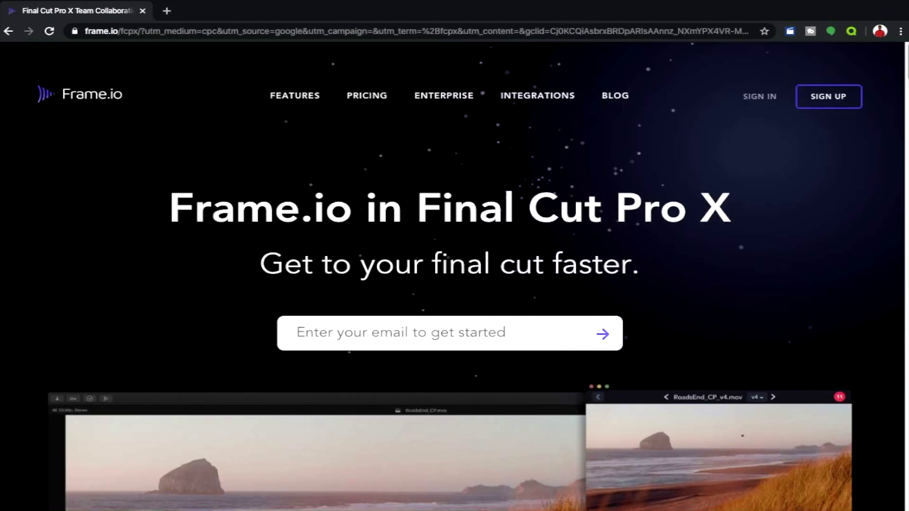
pyautogui.scroll(-5, 450, 276)
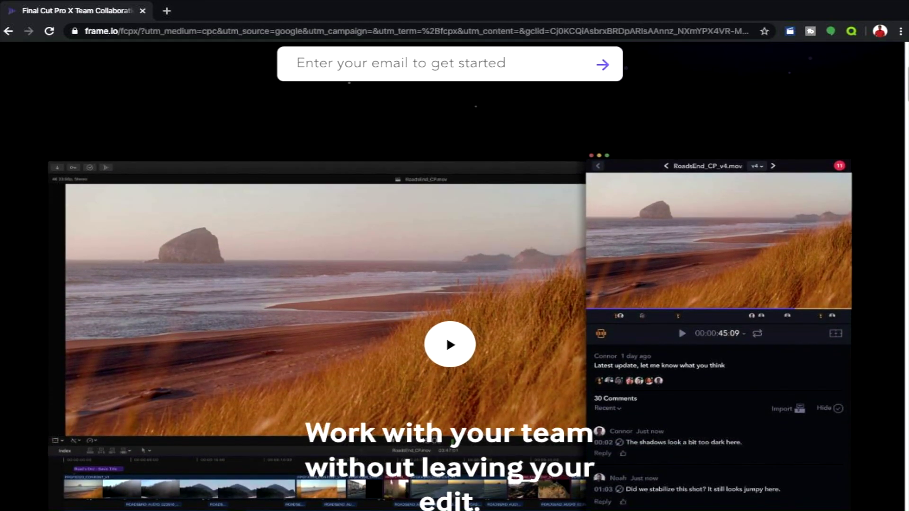
# Look over Frame.io's FCPX page, then open FxFactory's Final Cut Pro product listings.
pyautogui.scroll(-2, 450, 277)
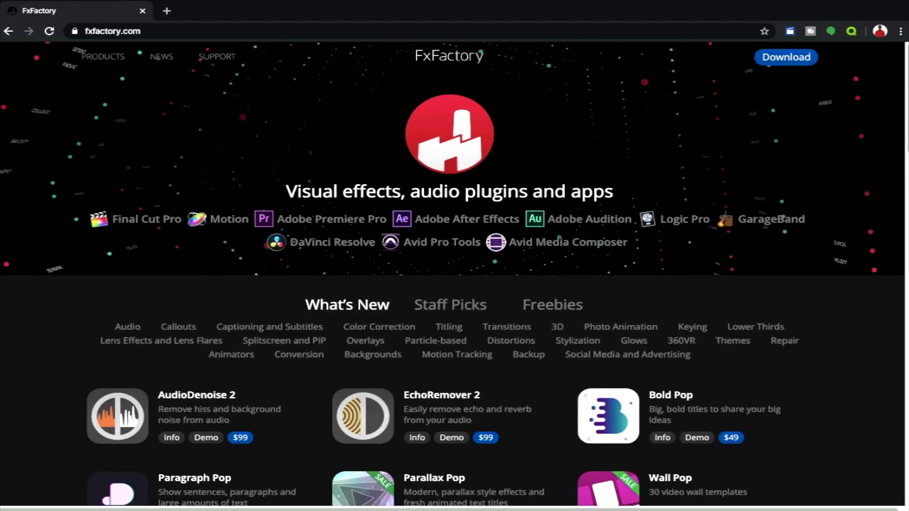
pyautogui.click(146, 218)
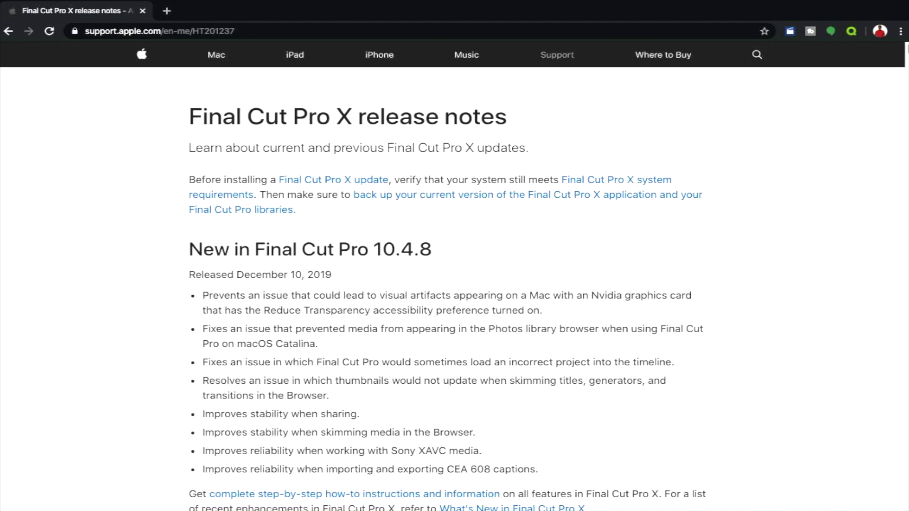
# Open App Store Preferences to confirm Automatic Updates are on.
pyautogui.scroll(-3, 453, 276)
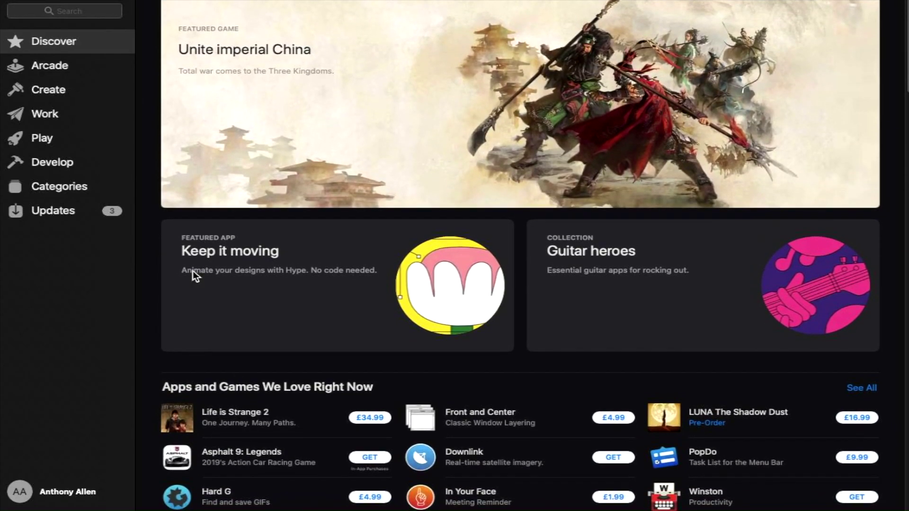
pyautogui.moveTo(70, 1)
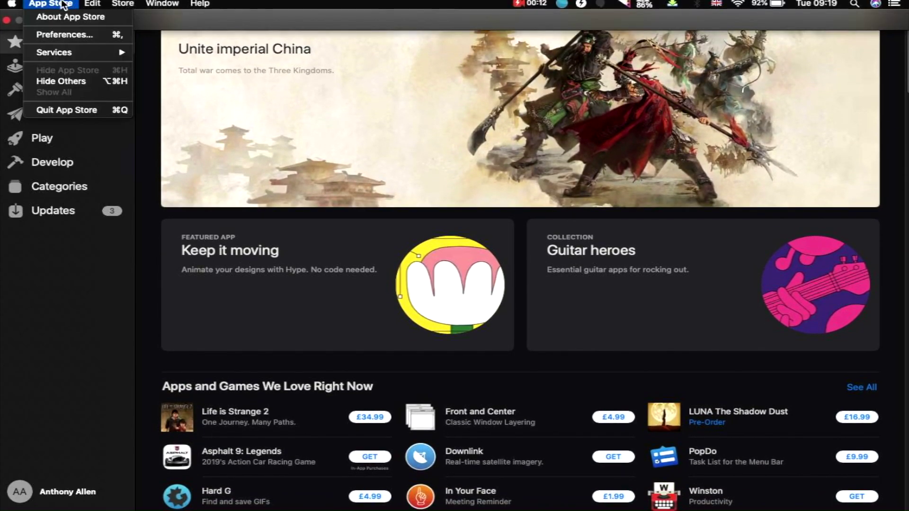
pyautogui.click(70, 36)
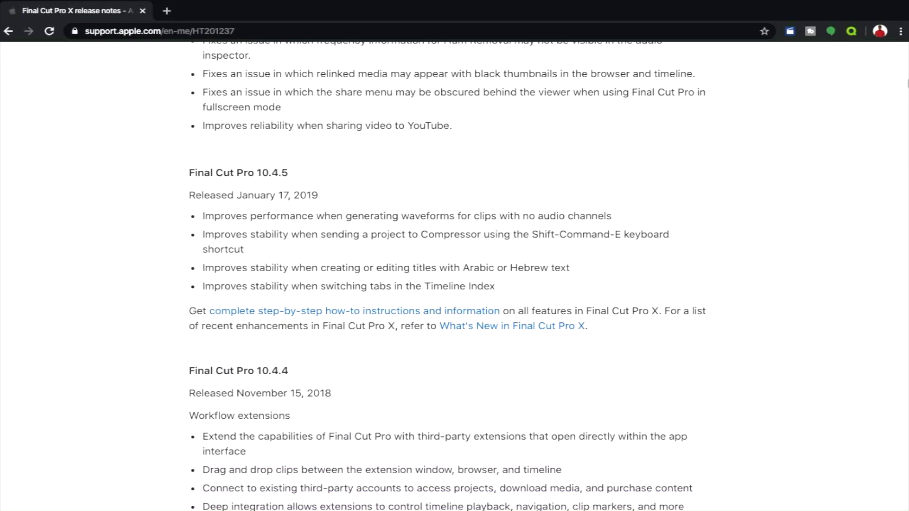
pyautogui.scroll(-3, 449, 276)
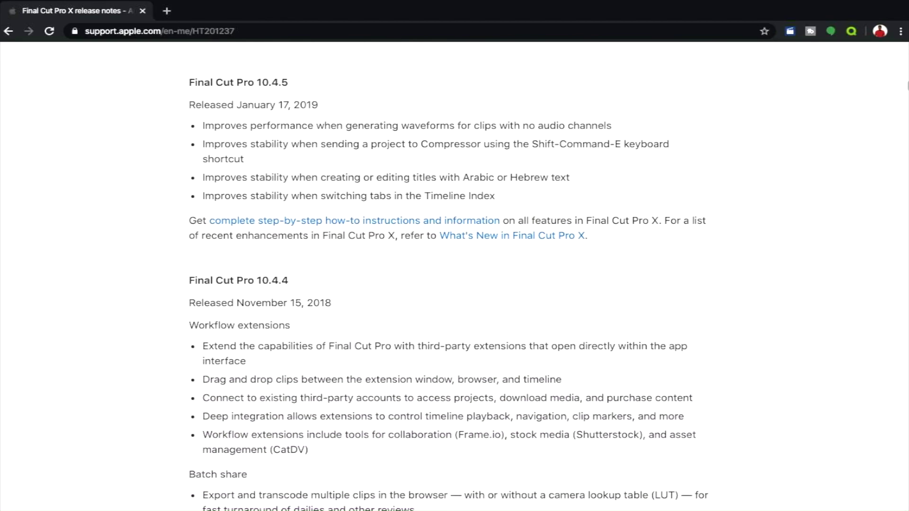
# Scroll the Final Cut Pro X release notes down to the 10.4.5 and 10.4.4 updates.
pyautogui.scroll(-6, 449, 276)
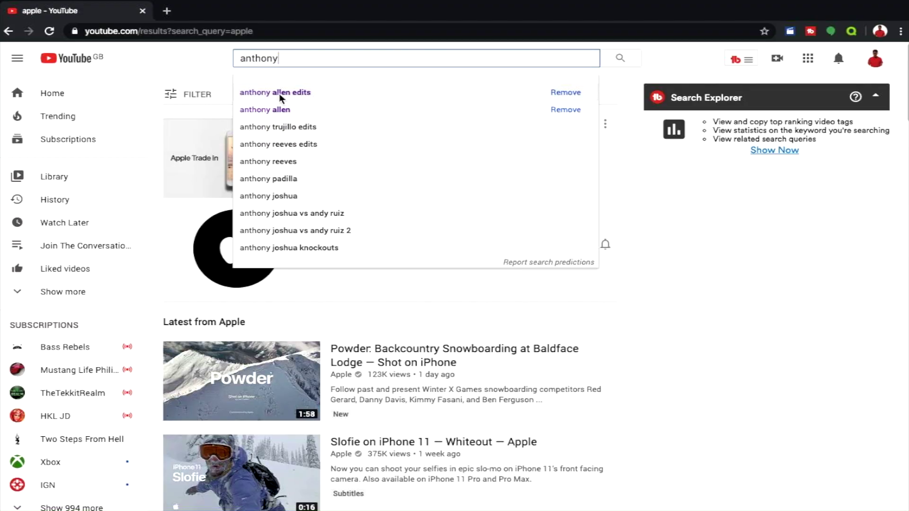
# Open the author's channel from the YouTube search suggestion and scroll through its playlists.
pyautogui.click(280, 94)
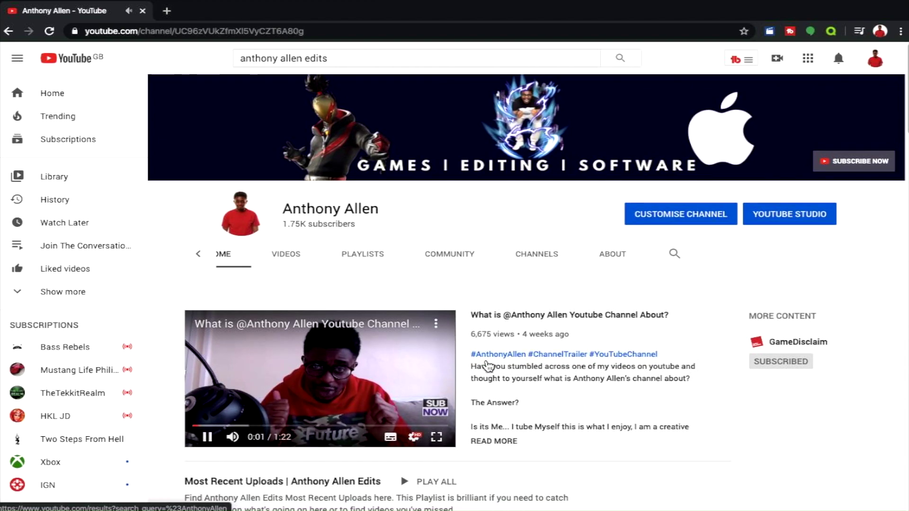
pyautogui.scroll(-8, 488, 365)
pyautogui.scroll(-15, 487, 365)
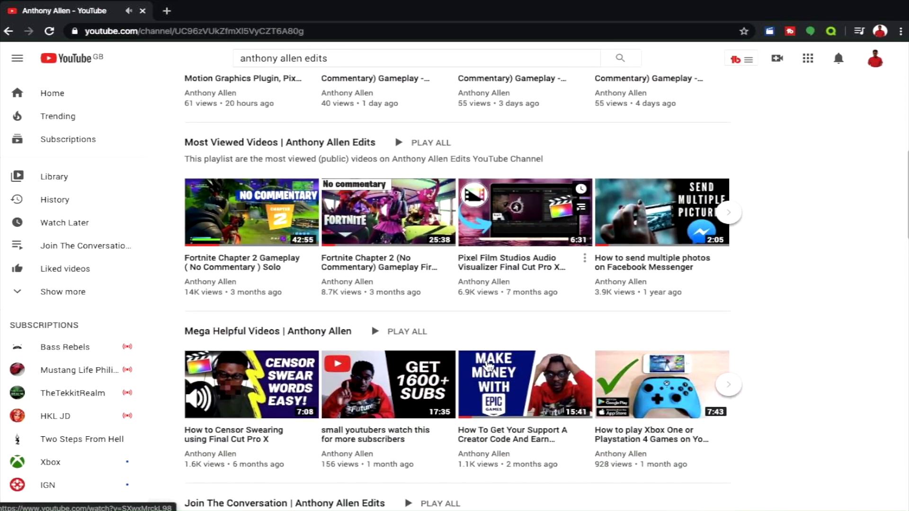
pyautogui.scroll(-9, 488, 364)
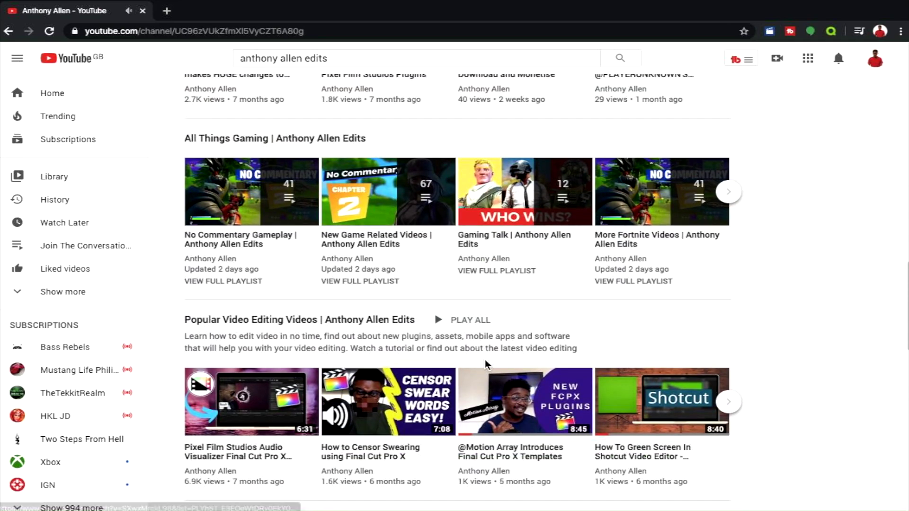
pyautogui.scroll(-9, 485, 363)
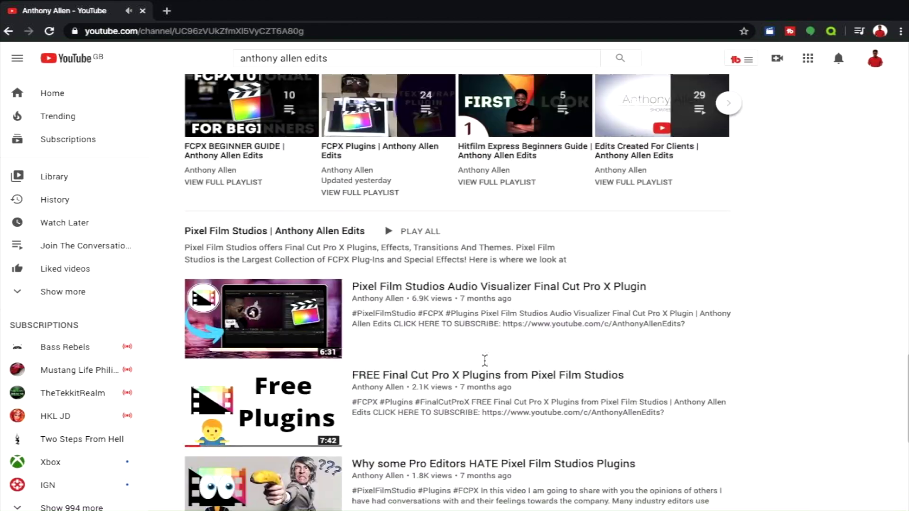